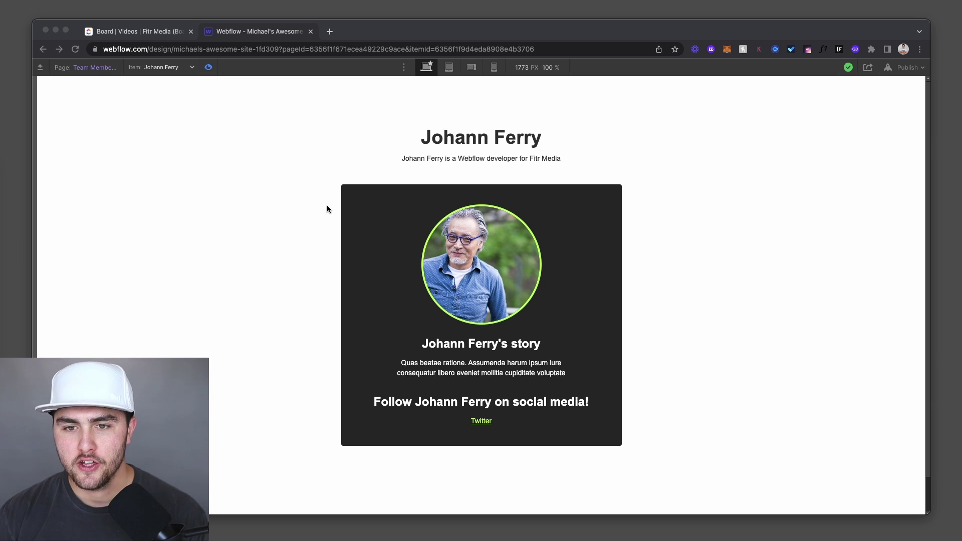
In preview, highlight the subtitle sentence, then the member's name and job title in it
drag(404, 159, 578, 161)
click(482, 164)
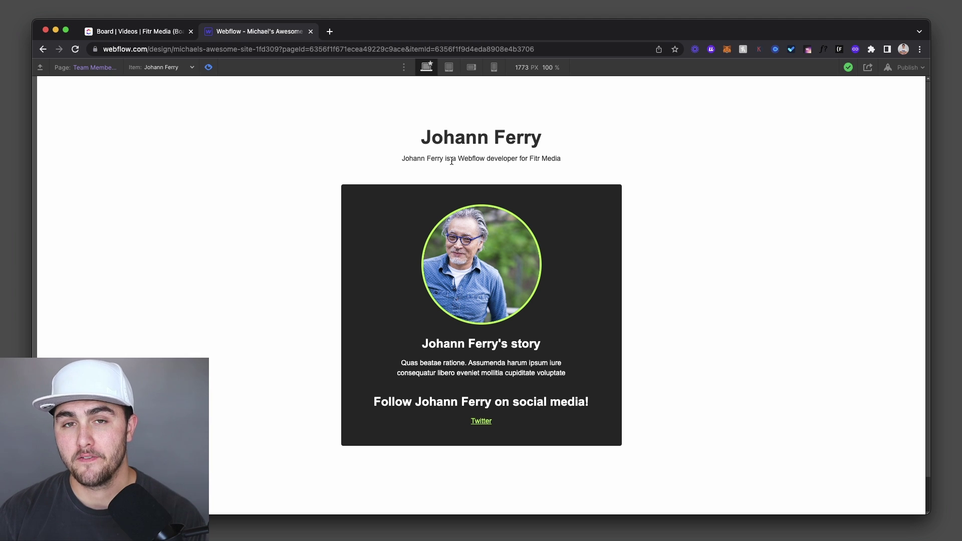
drag(401, 158, 443, 158)
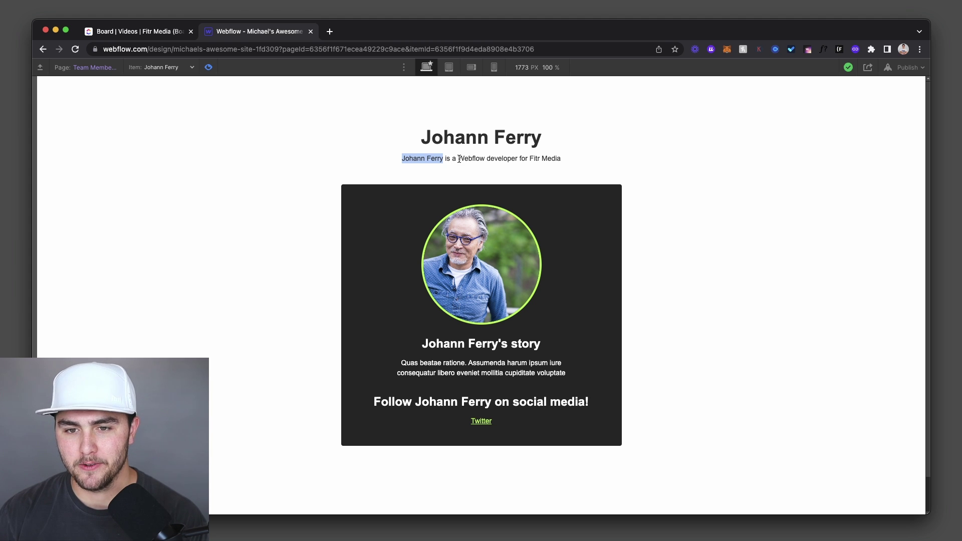
drag(457, 159, 515, 159)
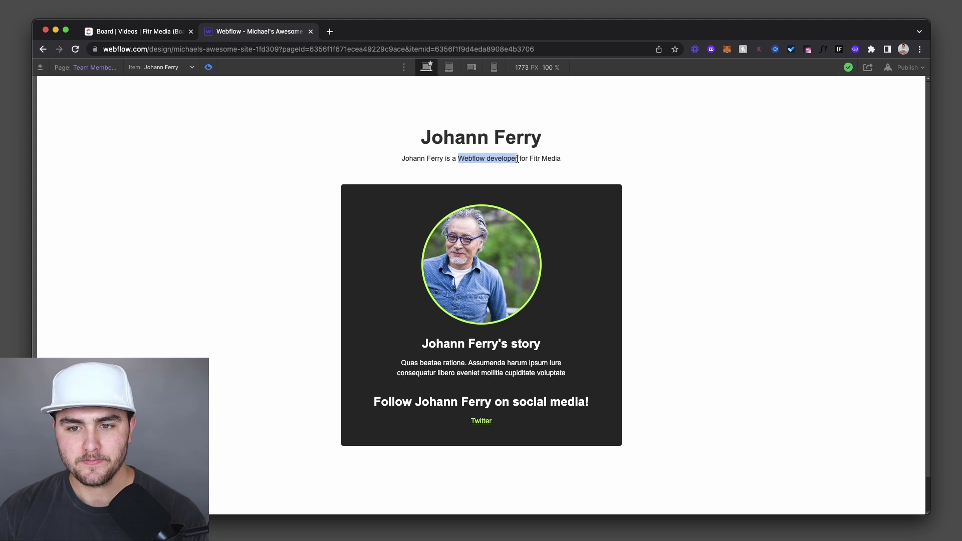
click(552, 183)
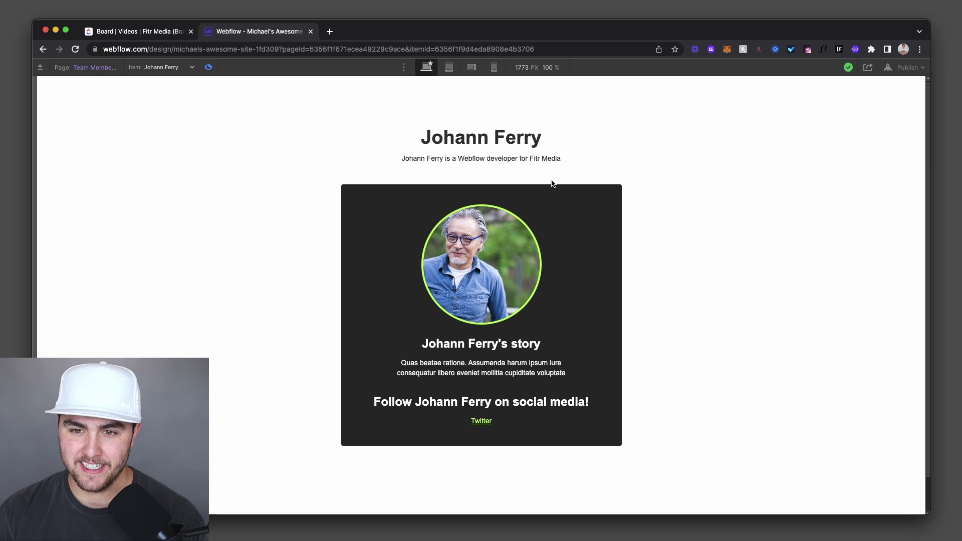
Back in the designer, add a new HTML Embed after the subtitle embed via Quick Find 'em'
key(Escape)
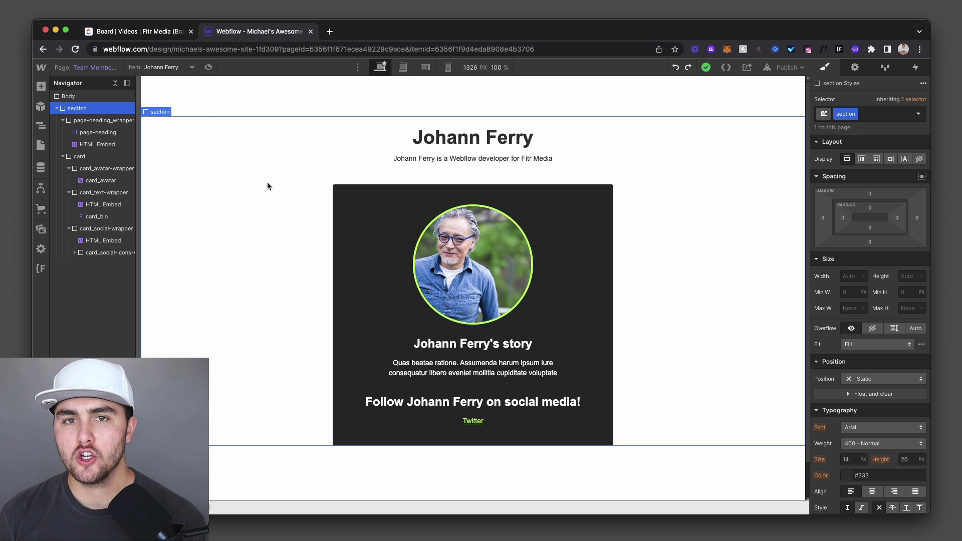
click(451, 160)
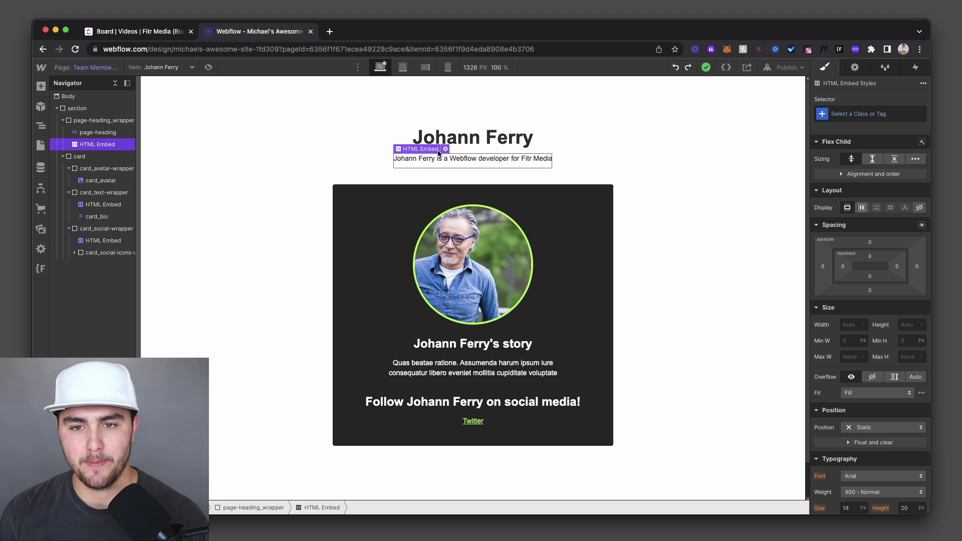
key(super+e)
key(Escape)
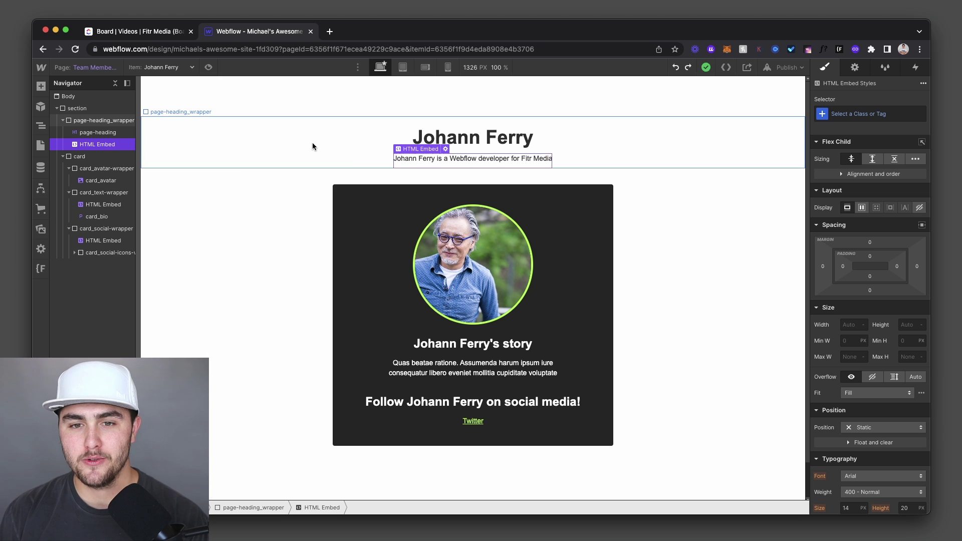
key(super+e)
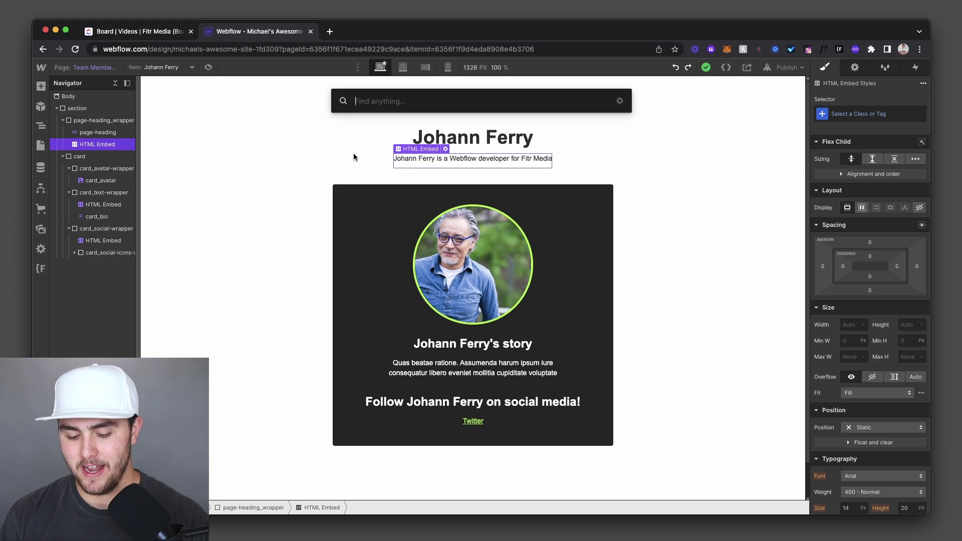
text(em)
key(Return)
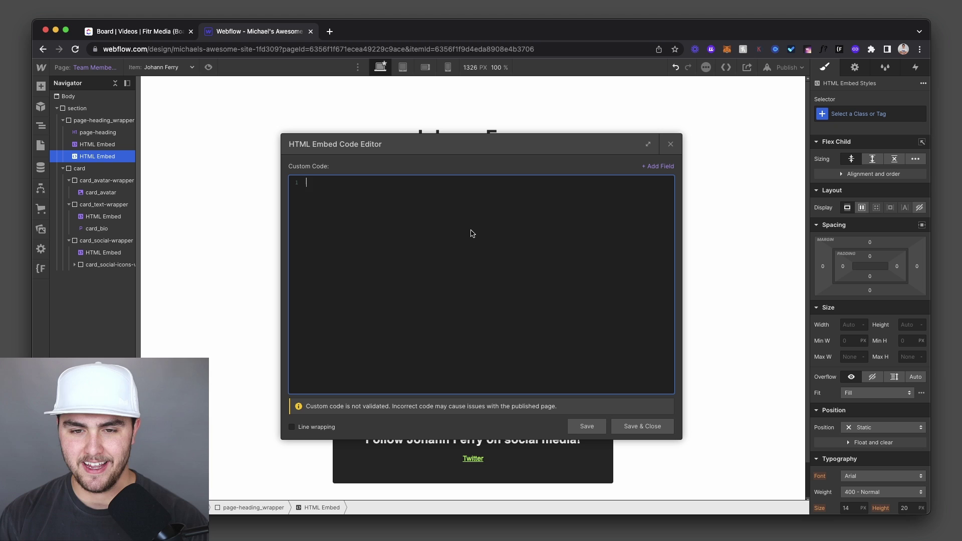
Write a <p> reading Name field + ' is a ' + Job Title field + ' for Fitr Media' and save
text(<p)
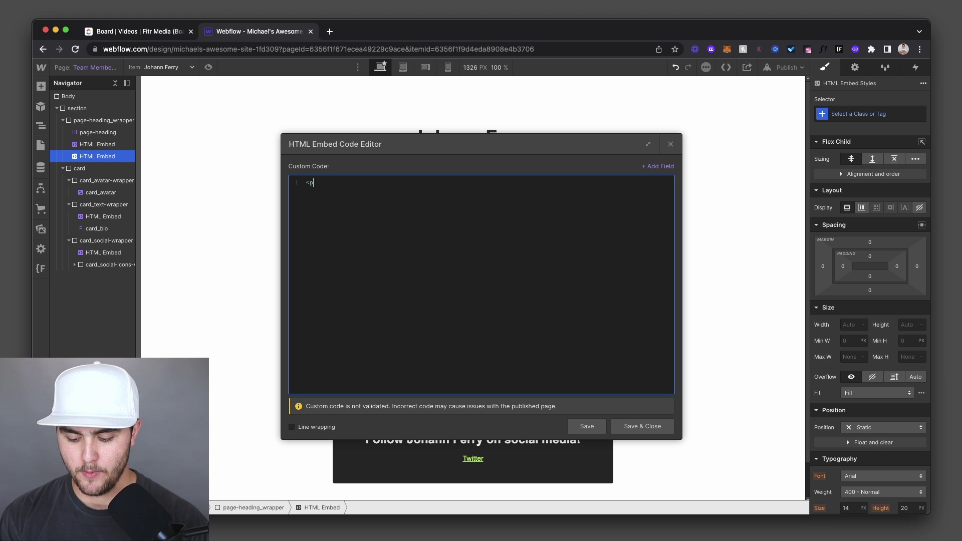
text(></p>)
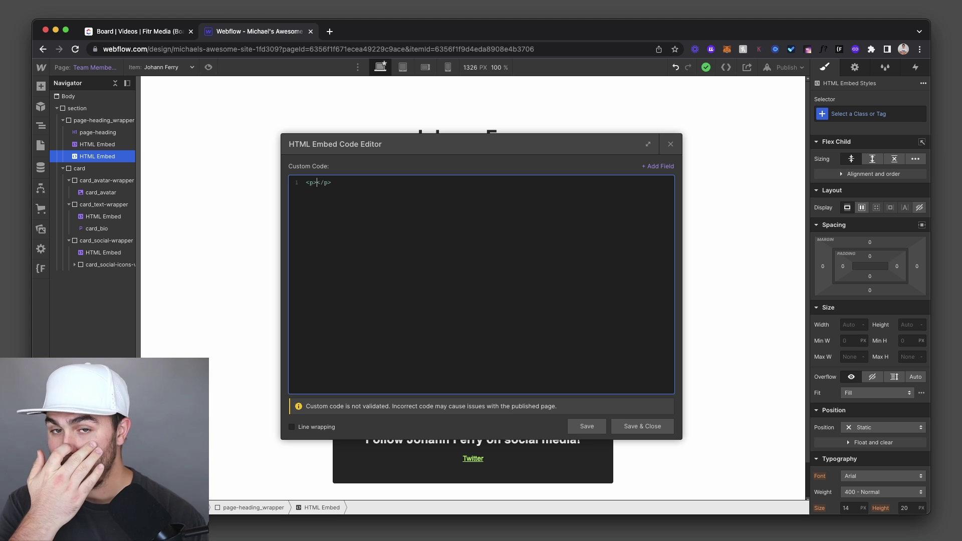
click(659, 167)
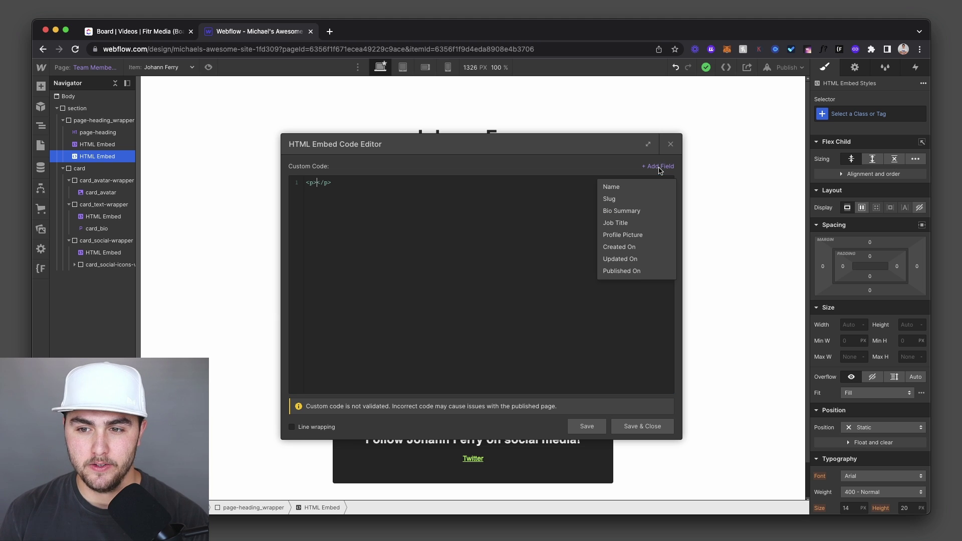
click(641, 193)
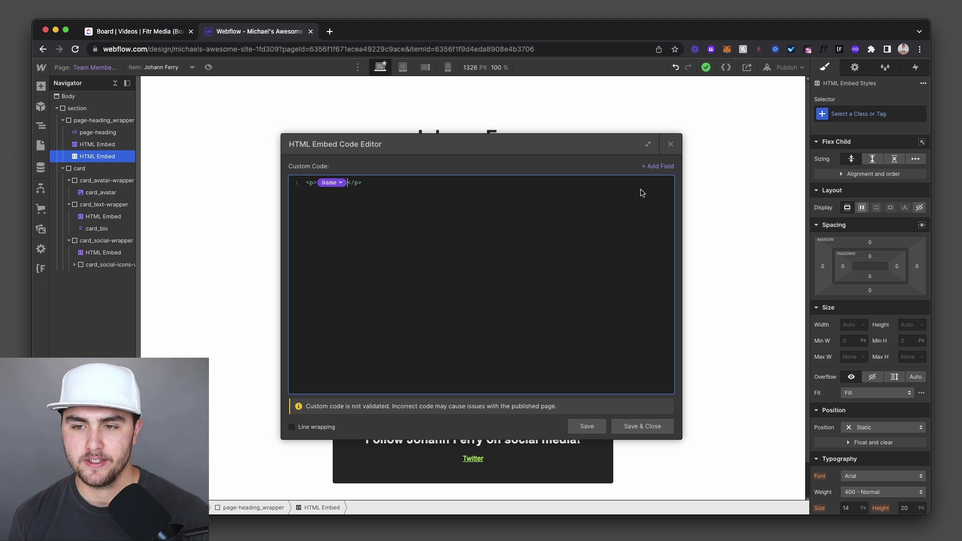
drag(571, 145, 601, 201)
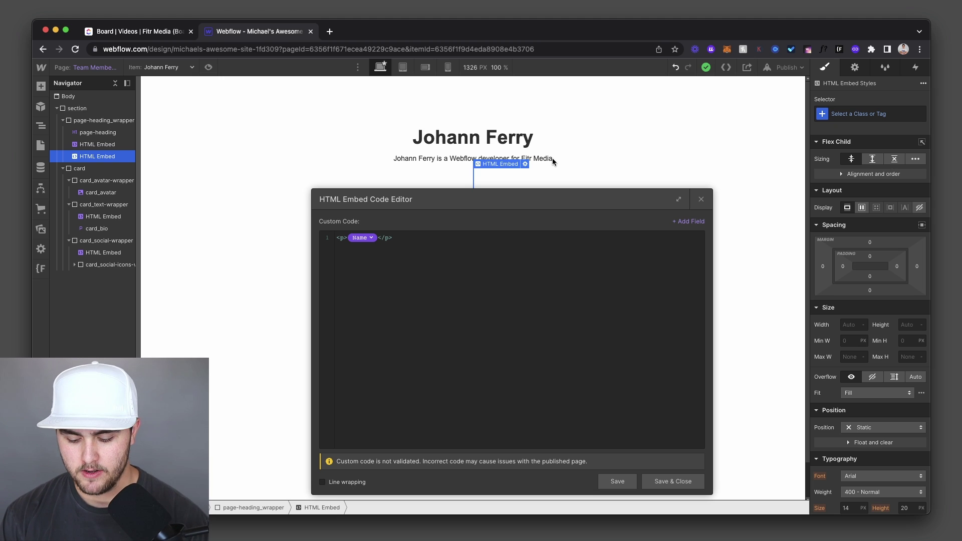
click(381, 243)
text(is a)
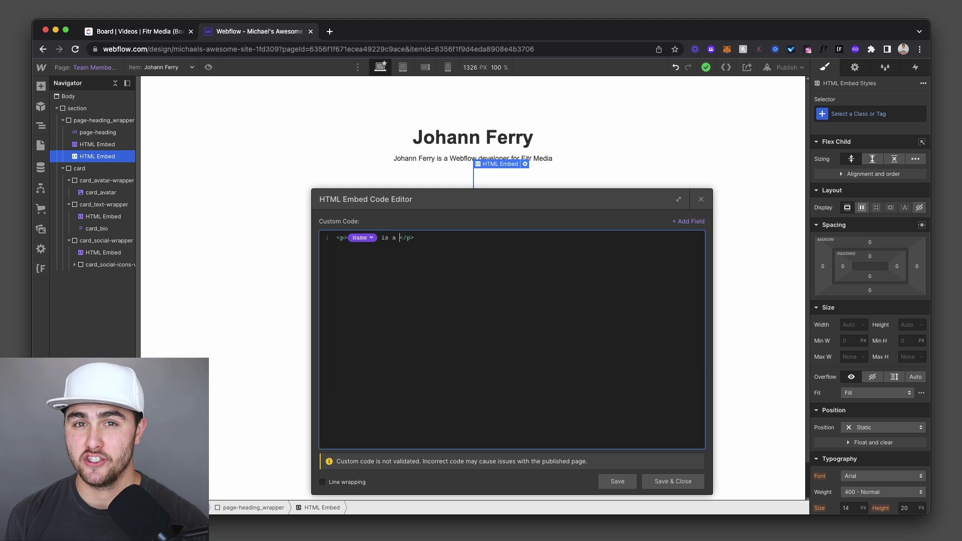
click(688, 221)
click(664, 278)
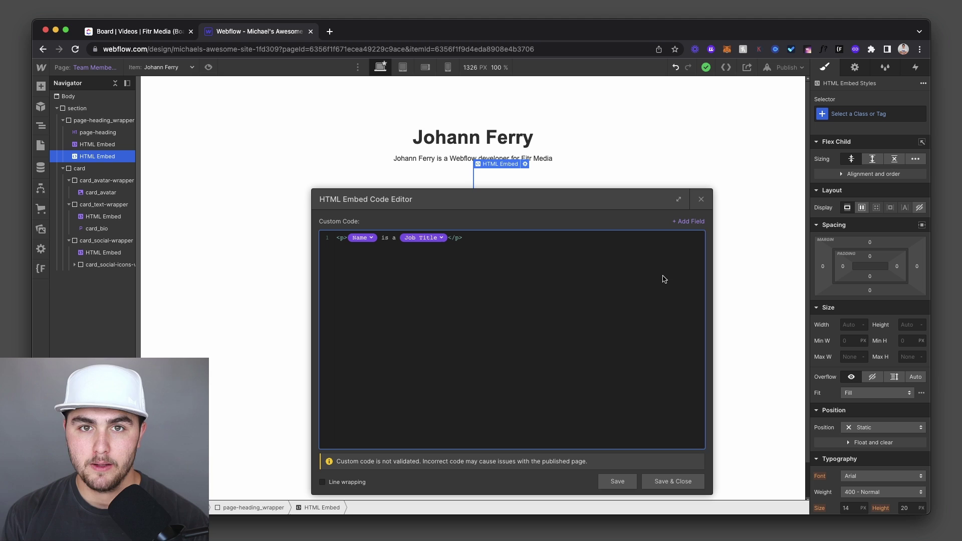
text(for Fitr )
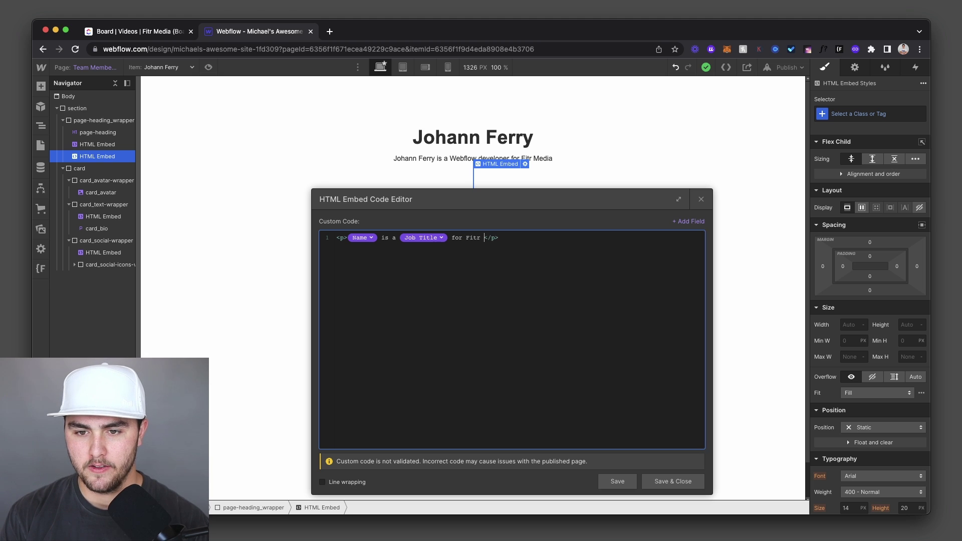
text(Media)
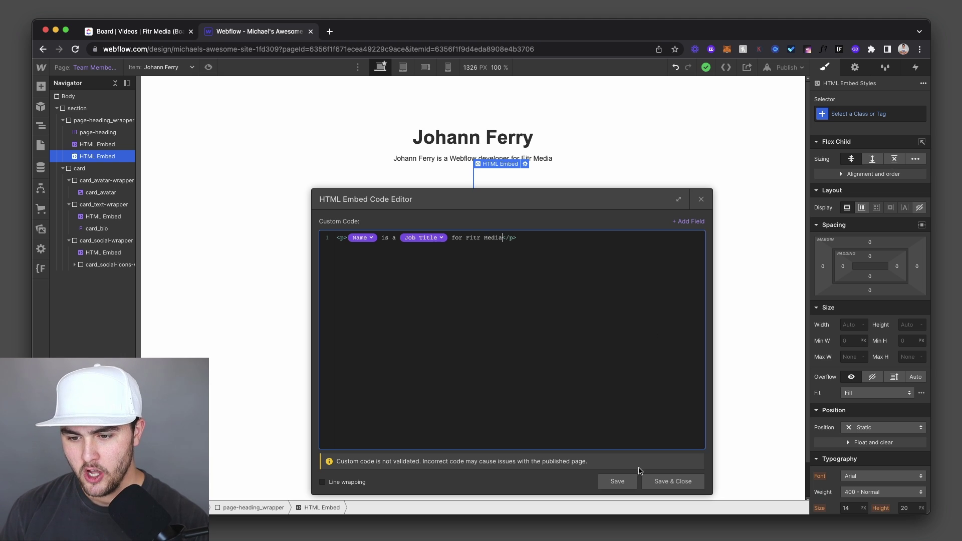
click(672, 481)
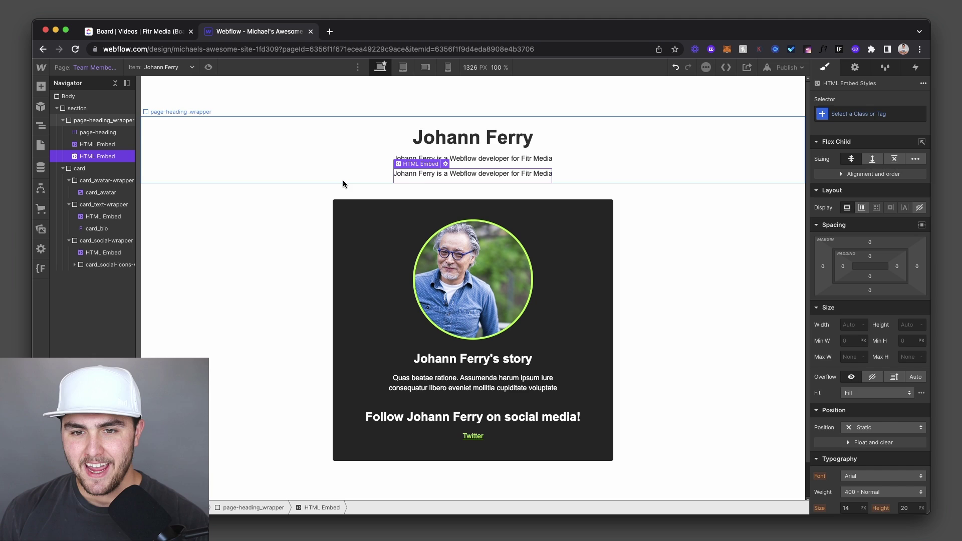
click(343, 179)
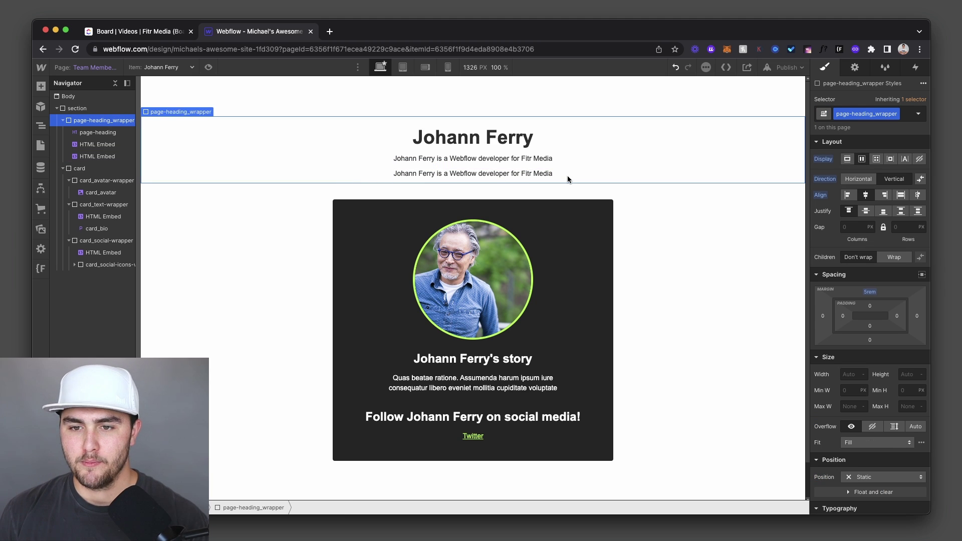
click(181, 67)
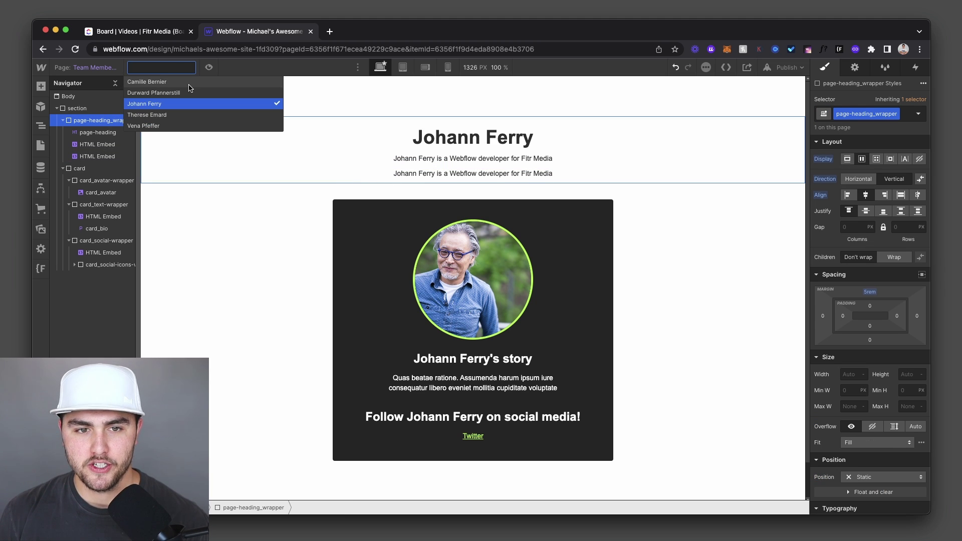
click(189, 82)
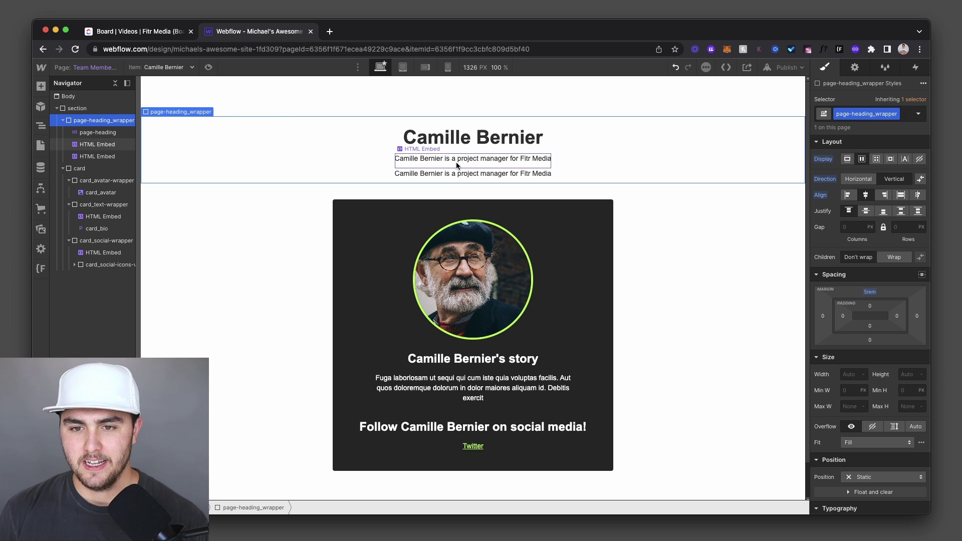
click(502, 174)
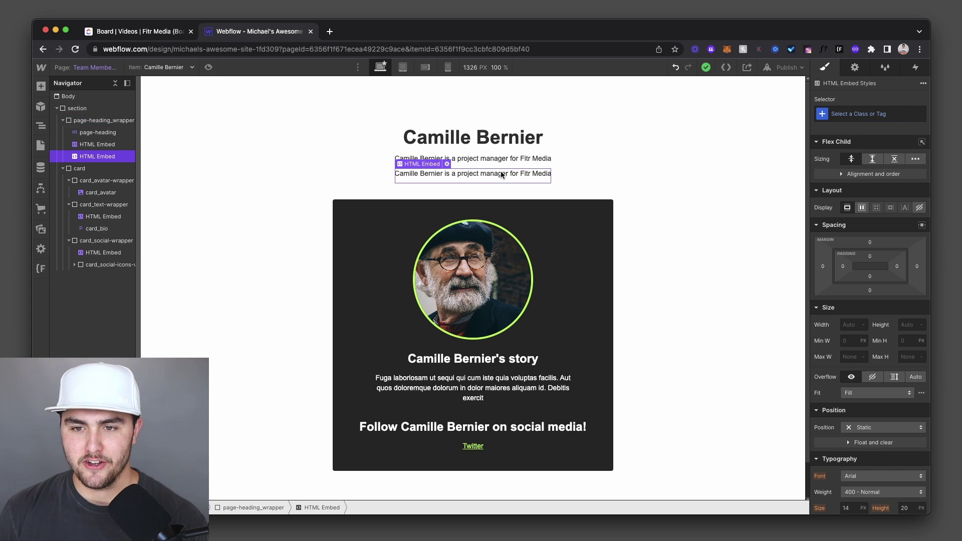
click(209, 67)
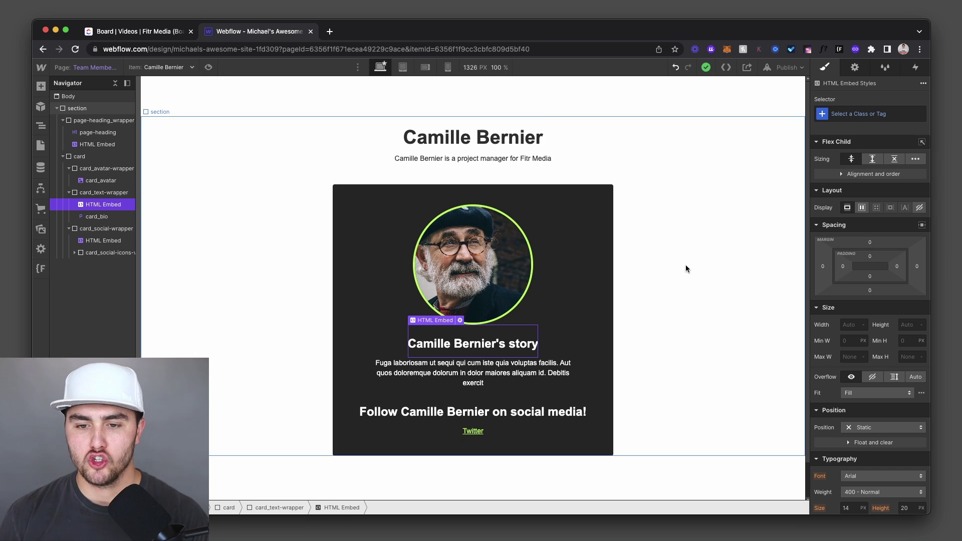
Check the story heading embed's h2 pairing the Name field with 's story, then close the editor
click(460, 321)
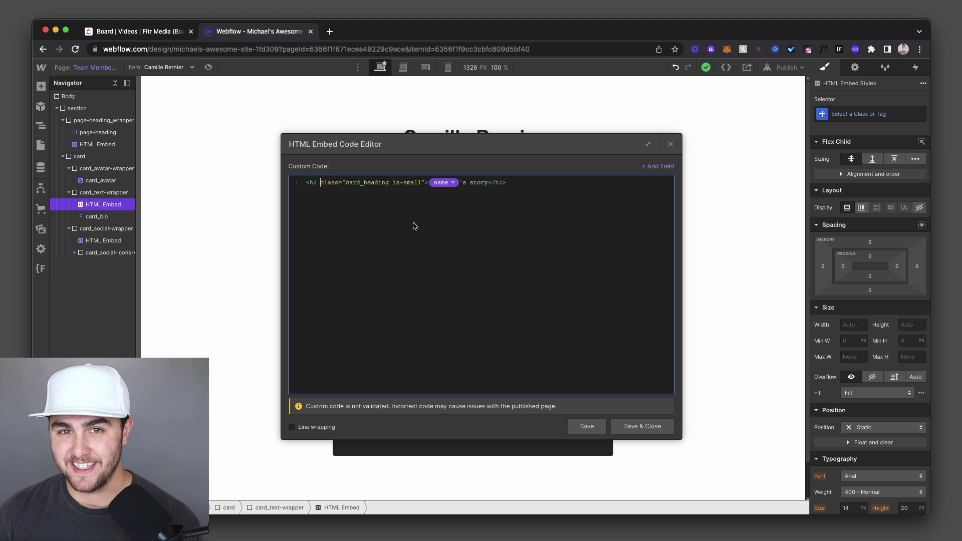
click(316, 183)
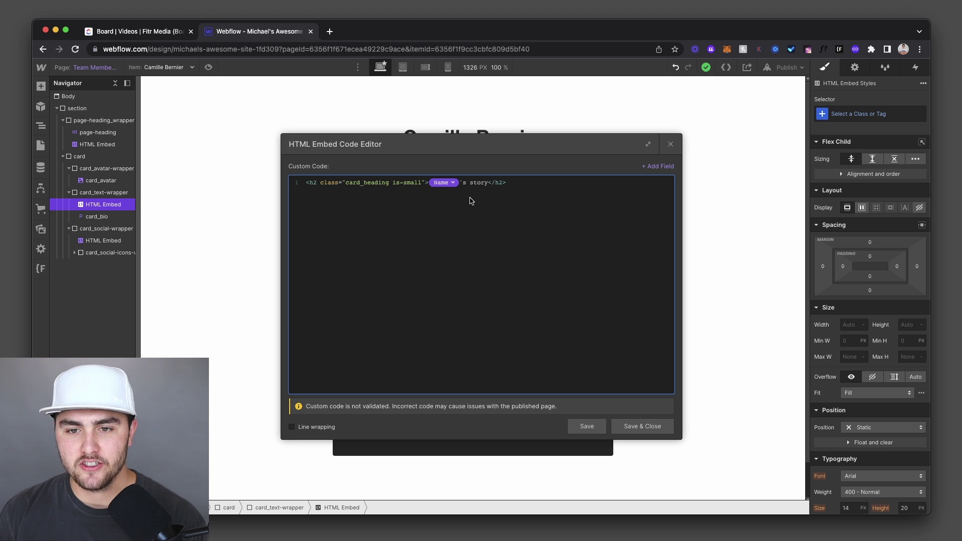
click(652, 167)
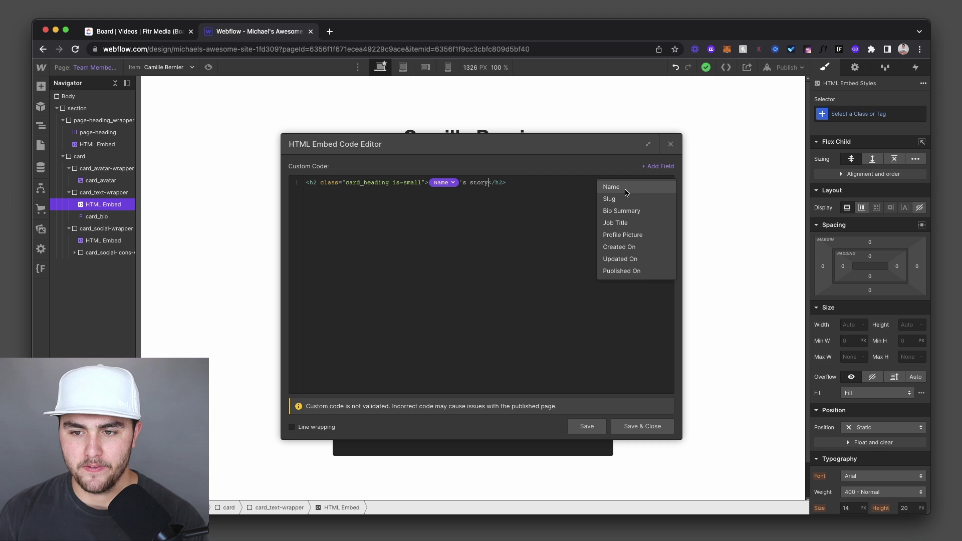
click(537, 206)
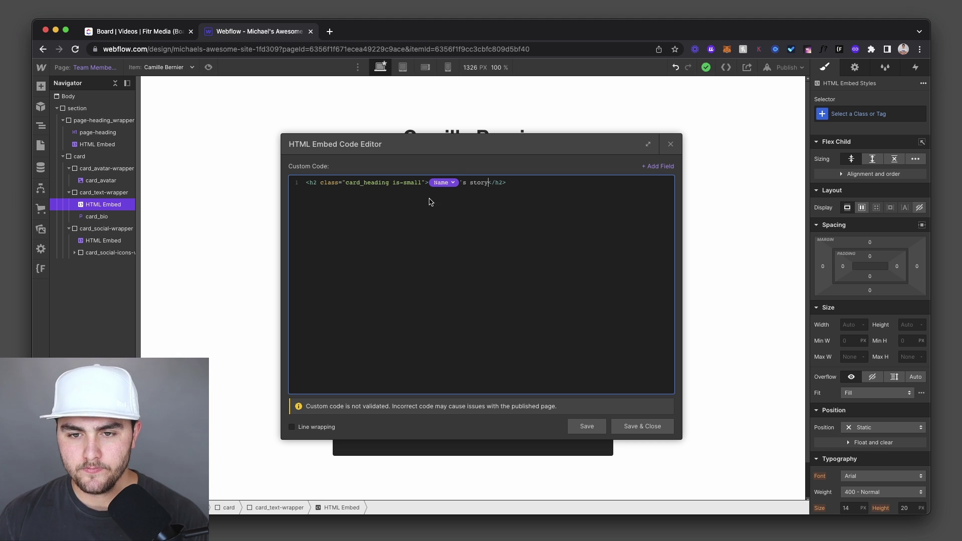
drag(561, 143, 615, 205)
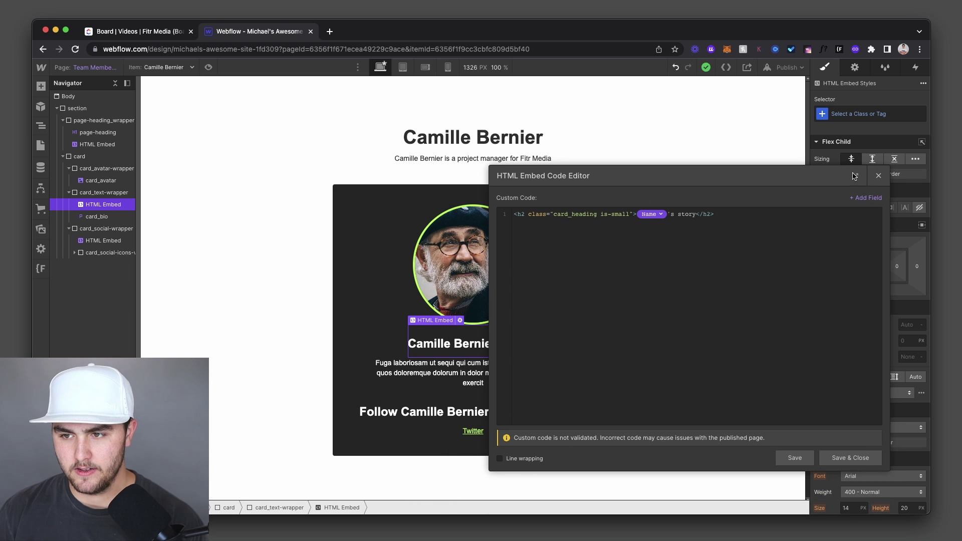
click(878, 175)
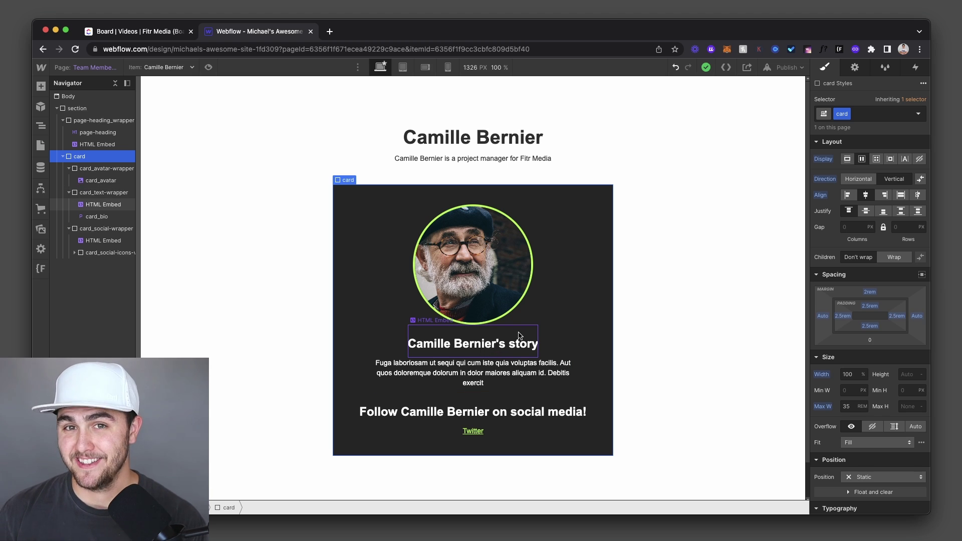
click(481, 343)
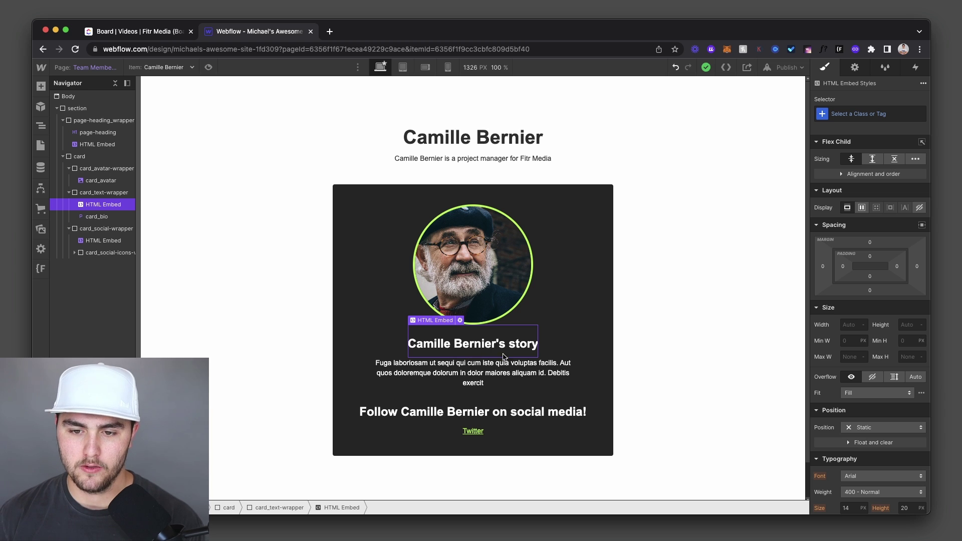
click(460, 320)
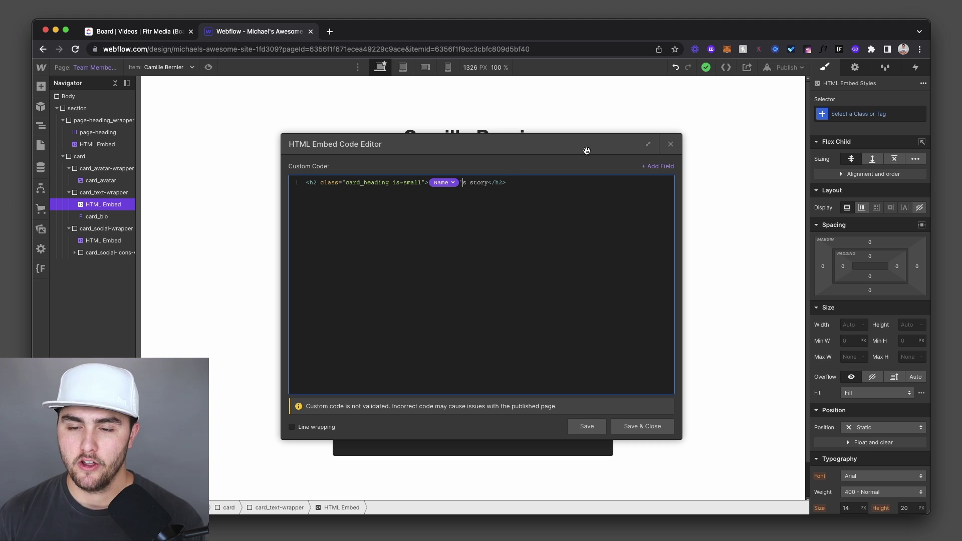
click(670, 144)
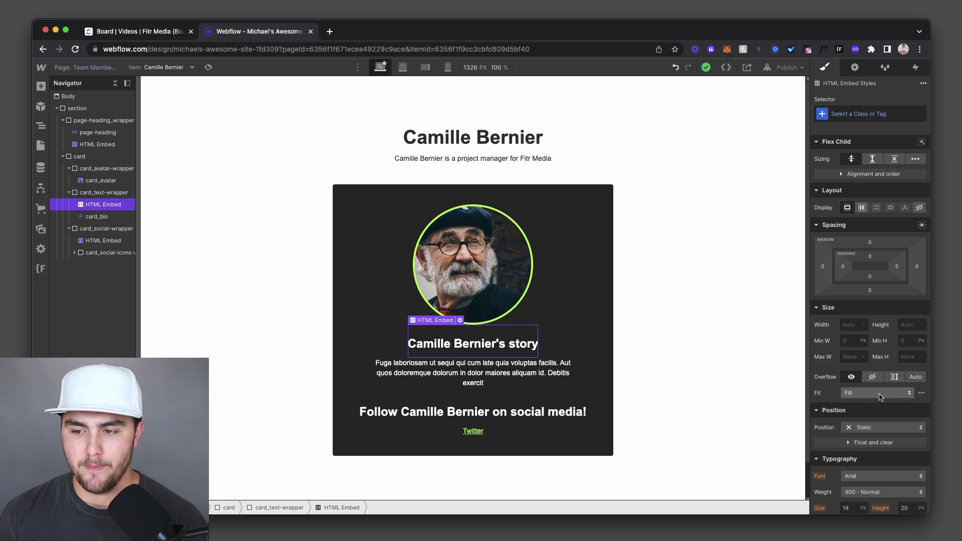
scroll(877, 396, down, 4)
click(852, 326)
text(60)
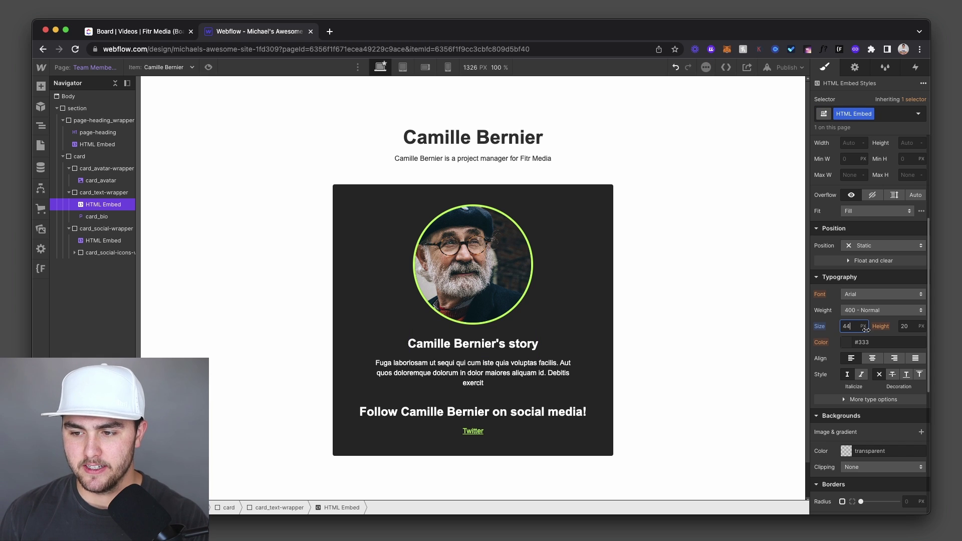
key(super+z)
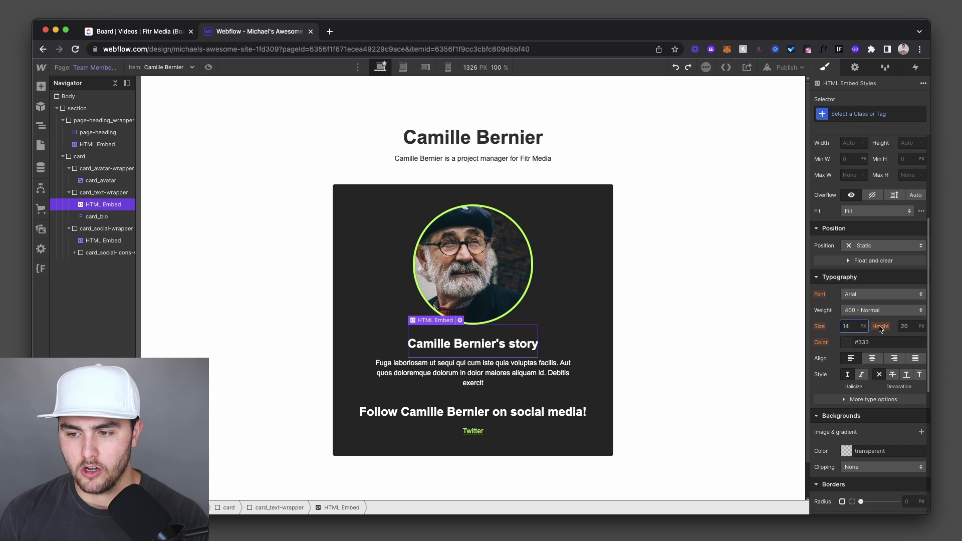
Insert a new Heading into the card below the story line via Quick Find 'head'
key(super+e)
text(head)
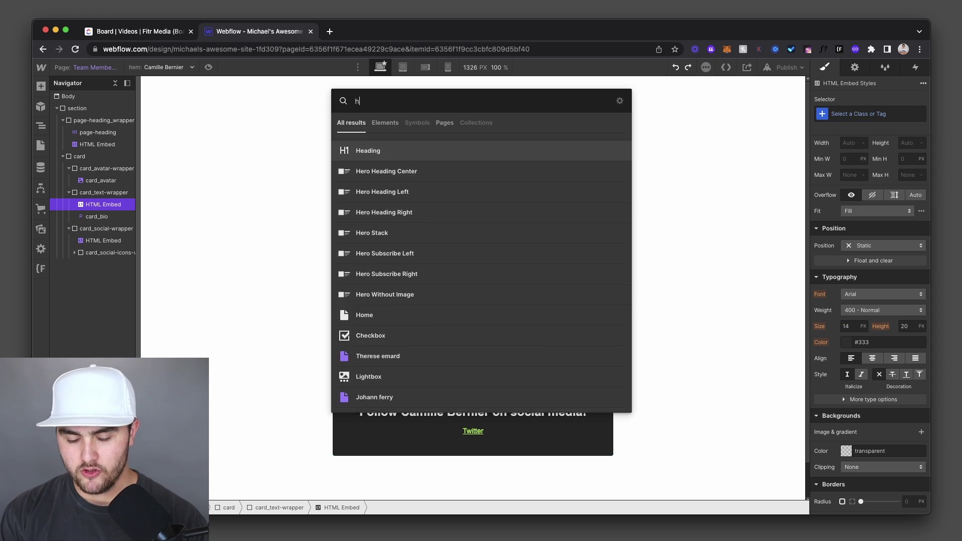
key(Return)
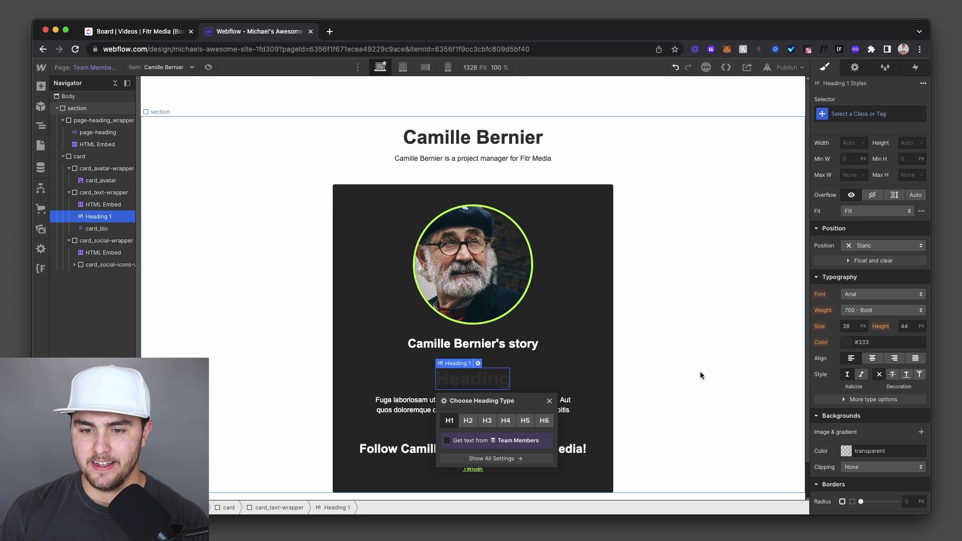
click(728, 351)
click(490, 390)
click(490, 390)
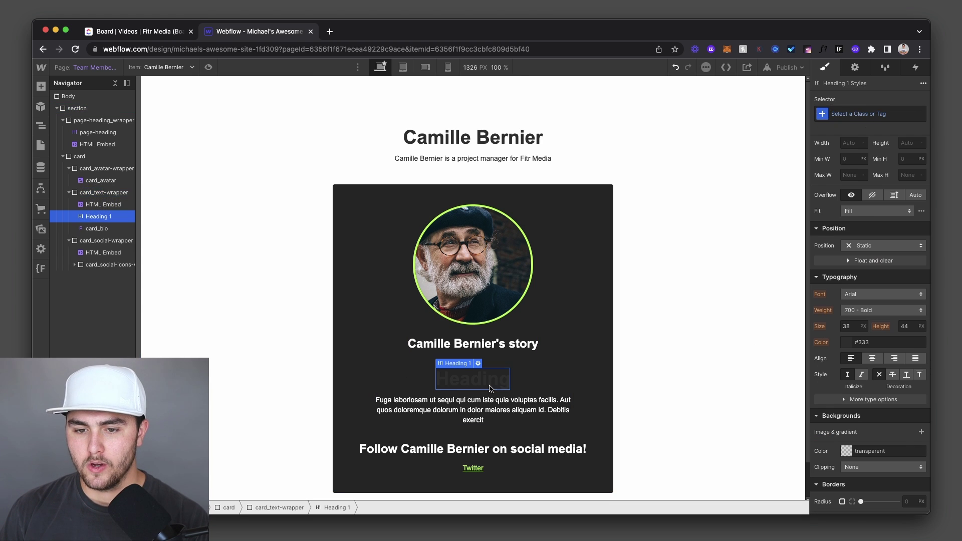
Give the heading a new class 'heading' with red text colour and italic style
click(856, 115)
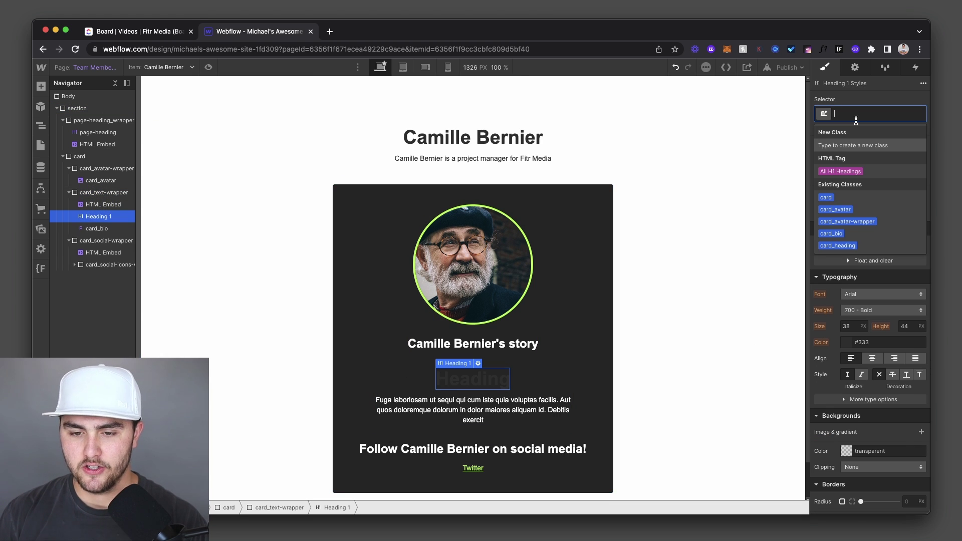
text(heading)
key(Return)
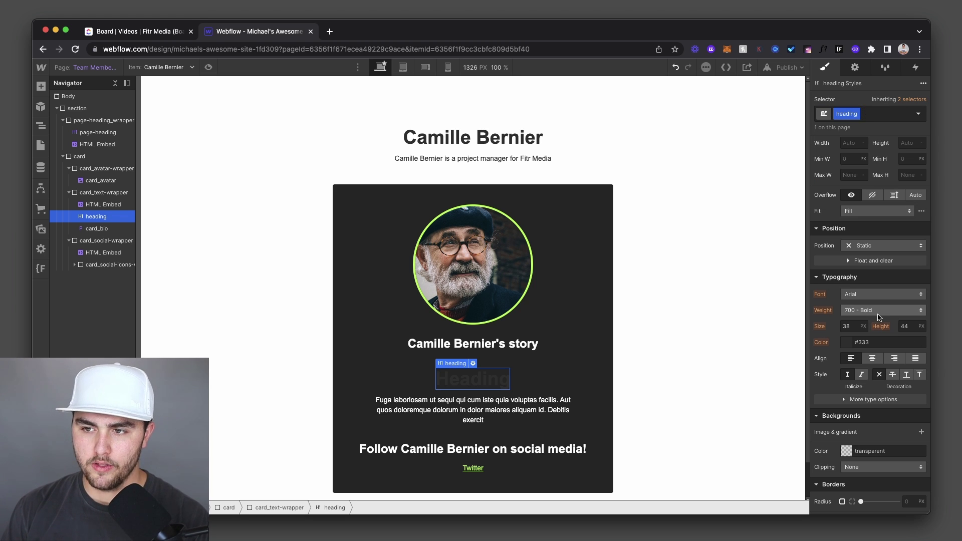
click(845, 345)
drag(883, 207, 900, 168)
click(875, 397)
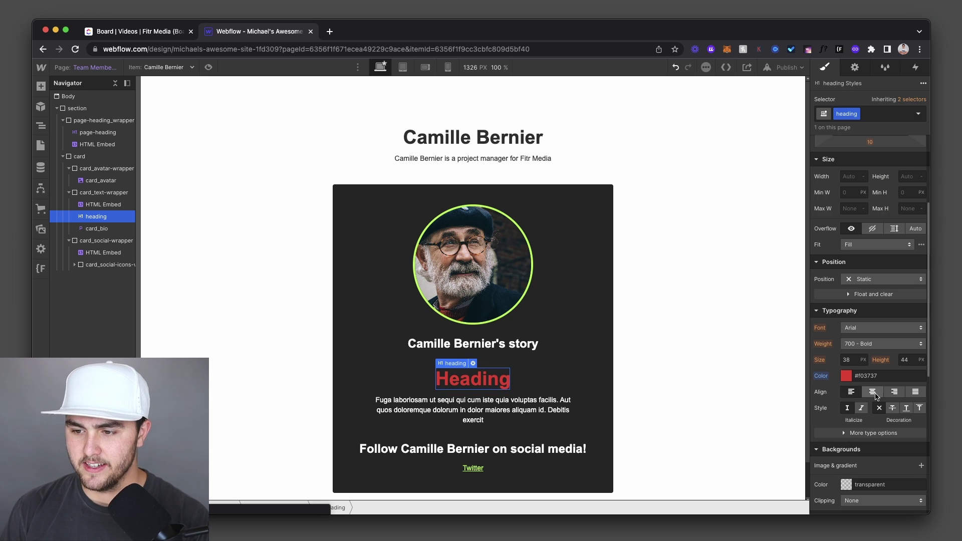
click(861, 407)
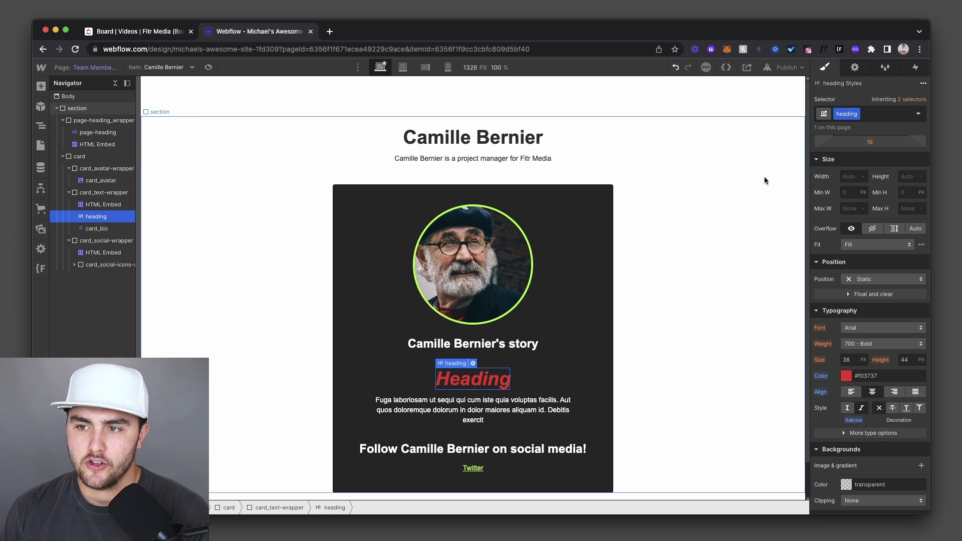
Replace class="card_heading is-small" with class="heading" in the story heading embed's h2 and save
click(762, 247)
click(454, 347)
double_click(460, 324)
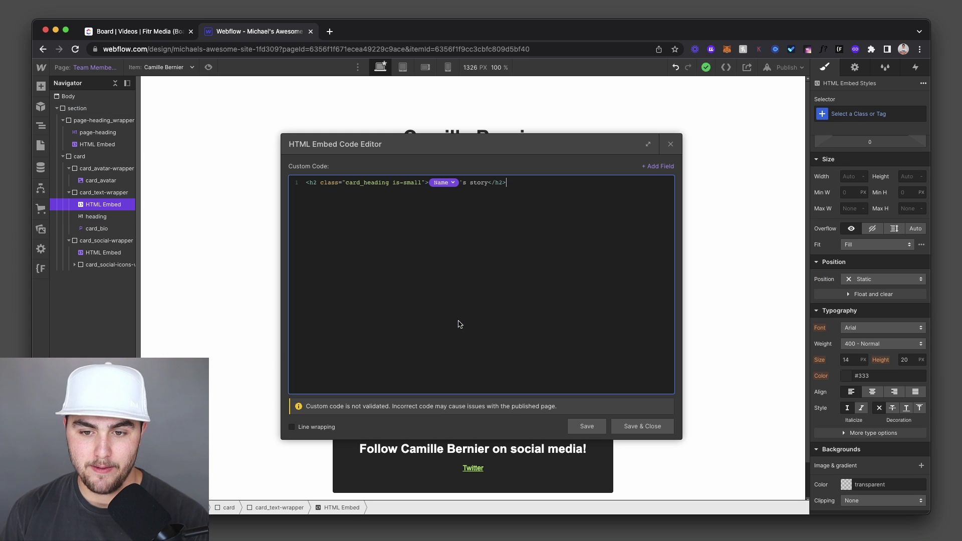
drag(321, 183, 424, 184)
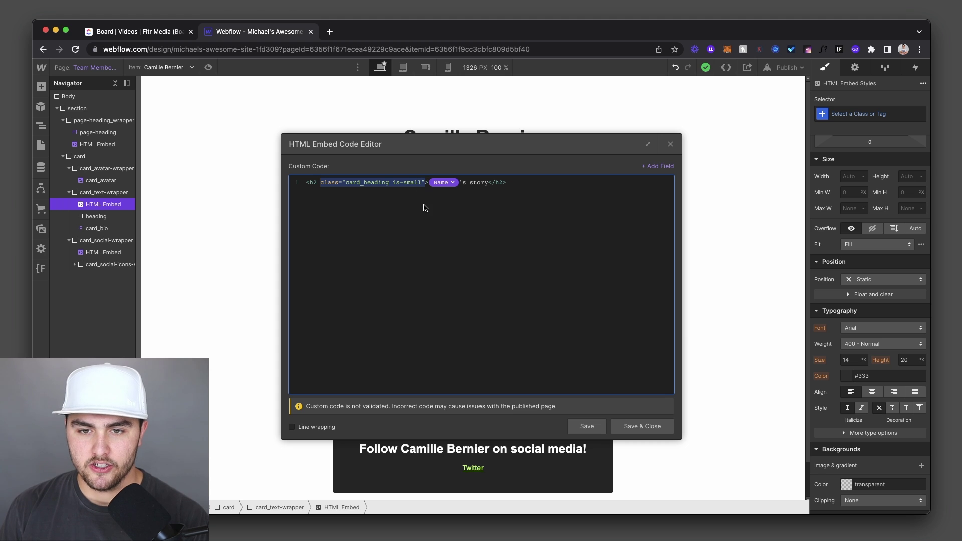
key(BackSpace)
key(BackSpace)
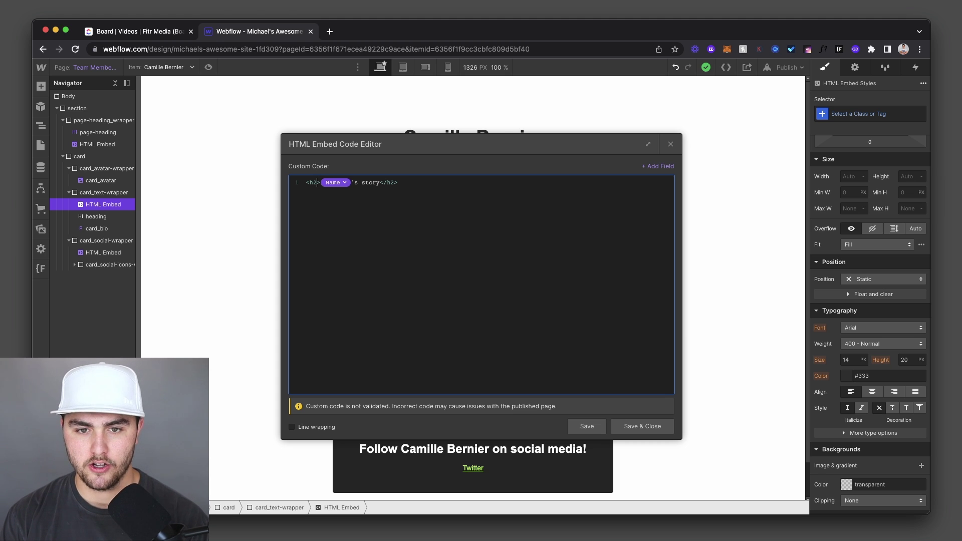
key(End)
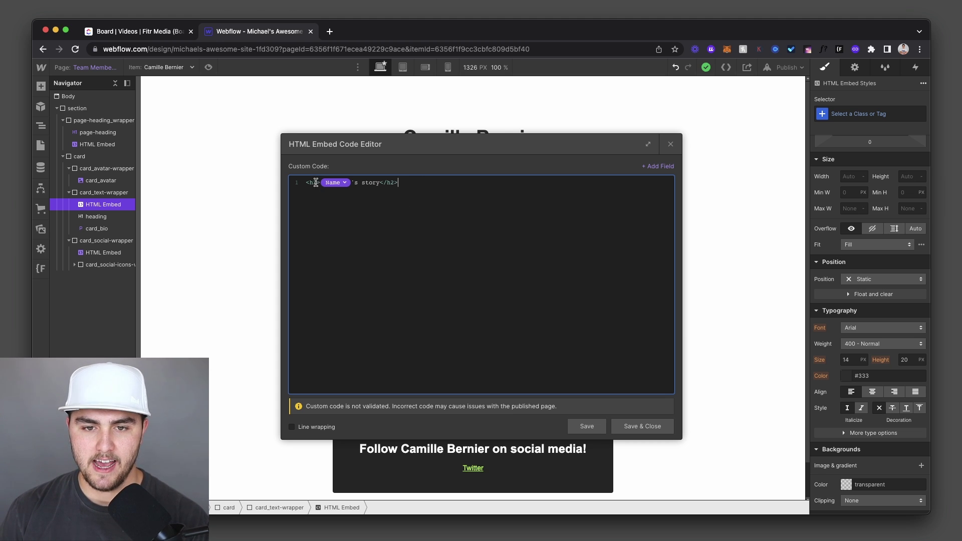
text(cl)
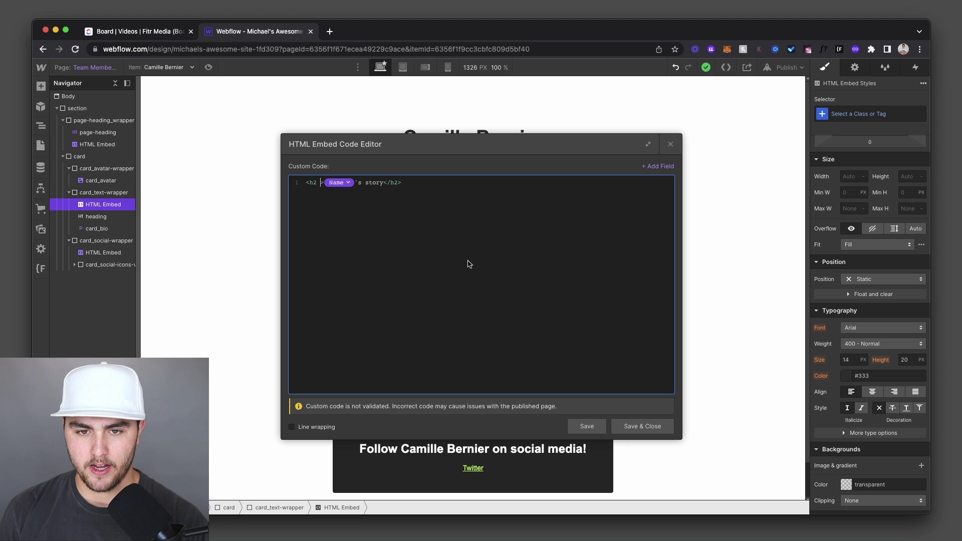
text(ass=)
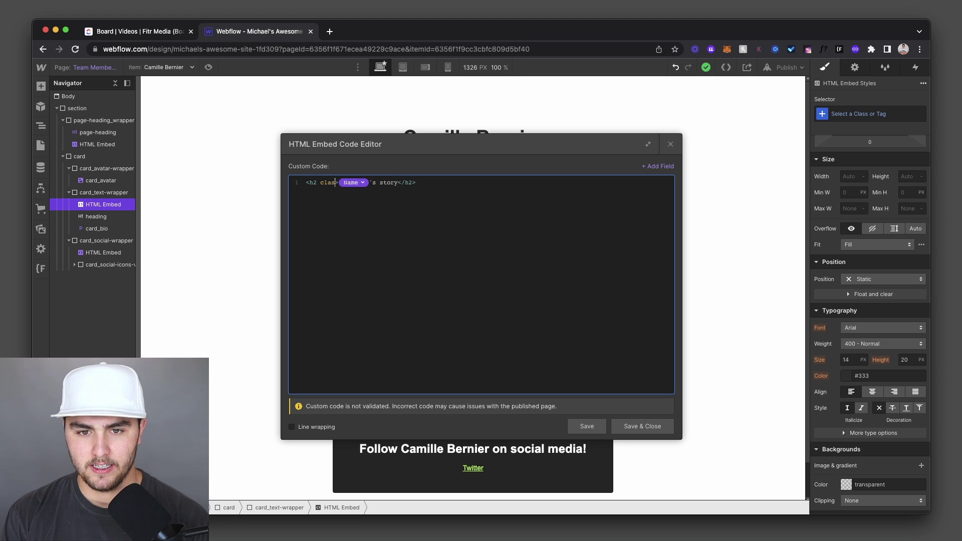
text("heading)
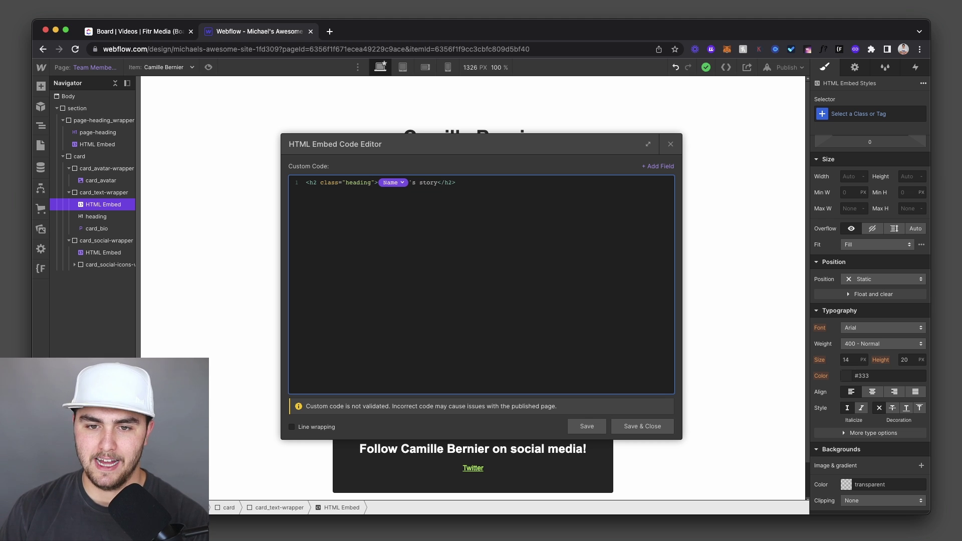
click(635, 426)
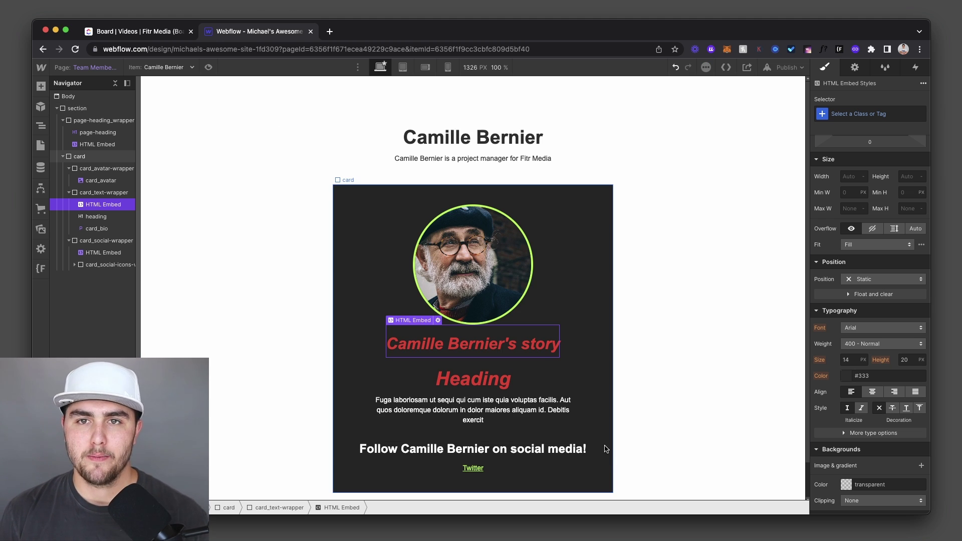
Recolour the heading class to a purple such as #7260f5, then undo the changes
click(476, 379)
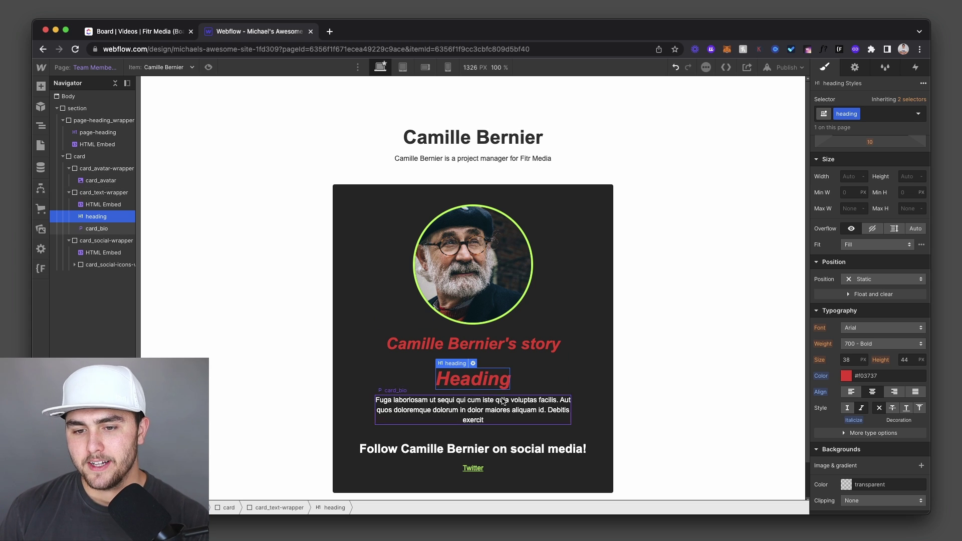
click(846, 376)
click(873, 229)
drag(872, 229, 891, 205)
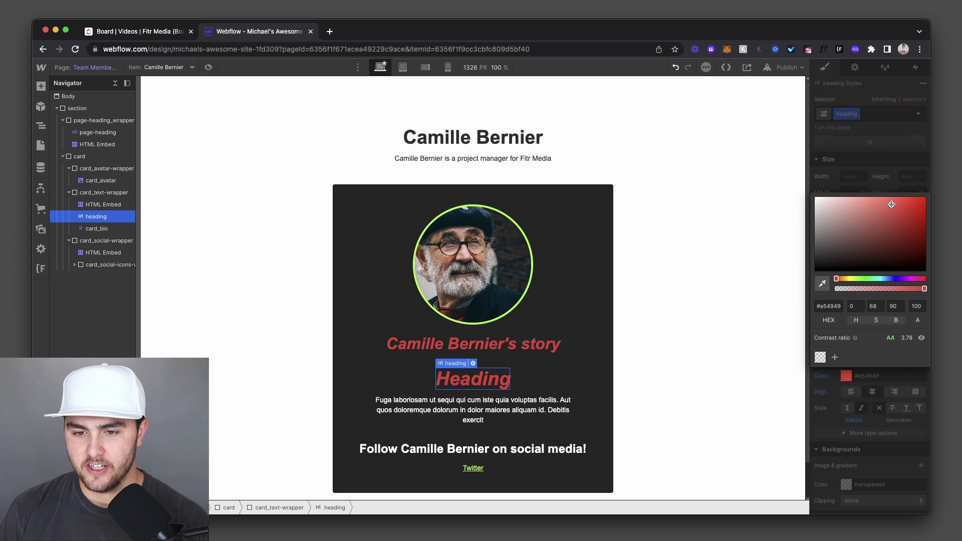
click(897, 277)
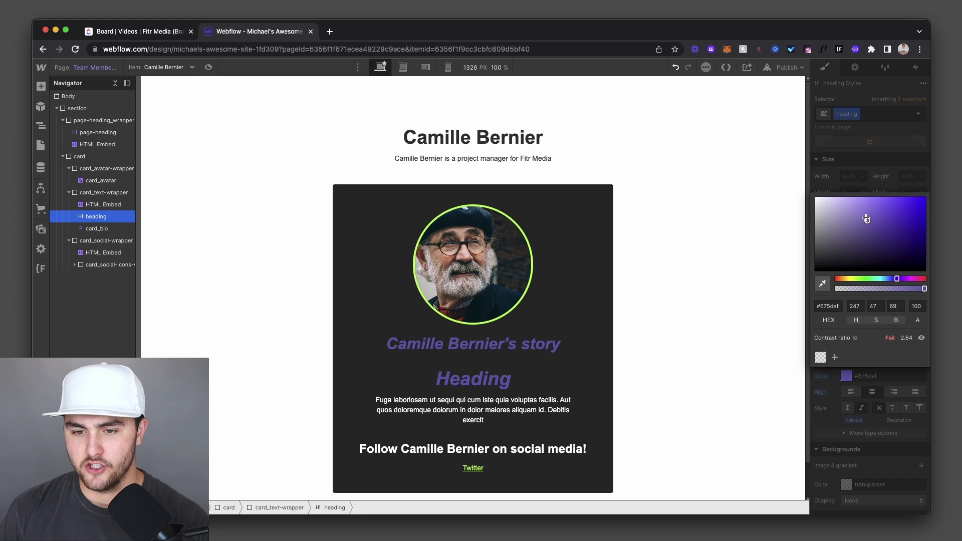
click(883, 200)
click(876, 144)
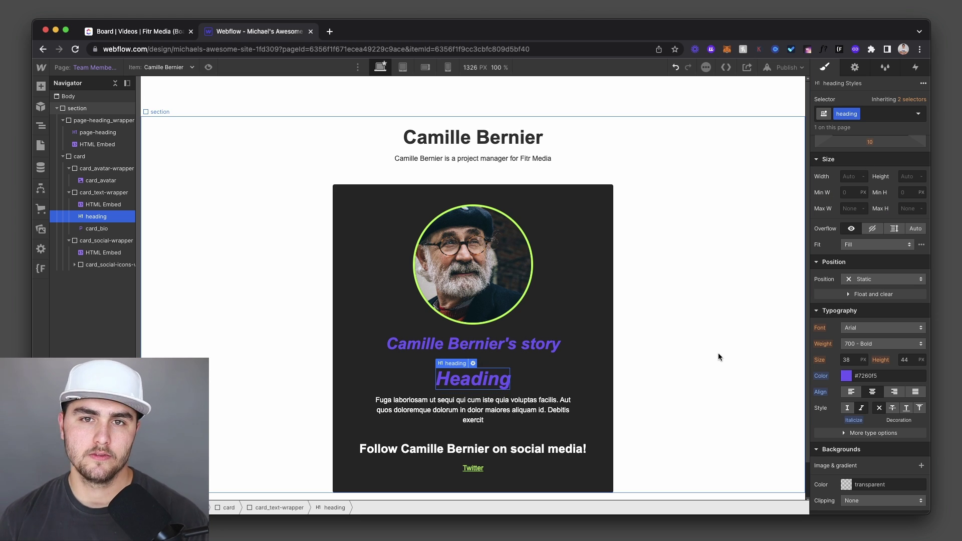
key(super+z)
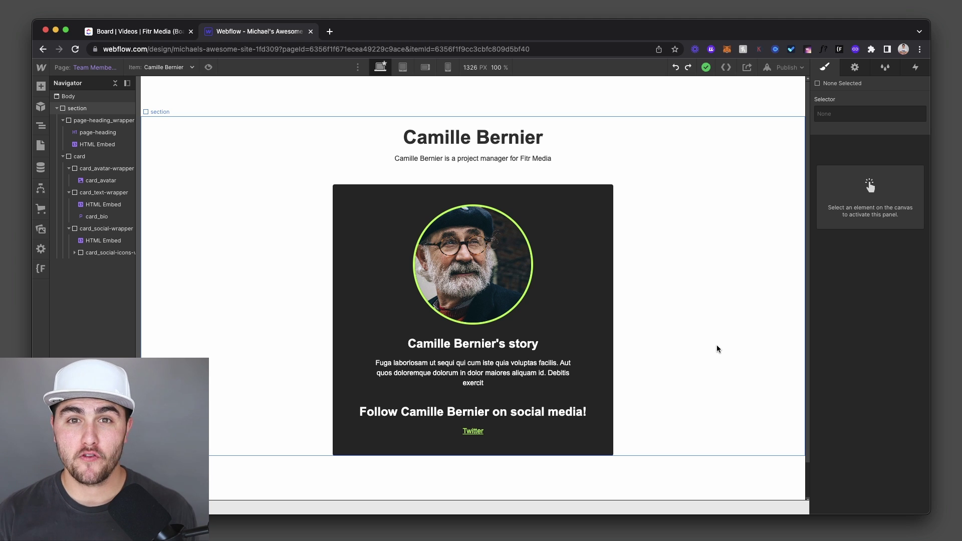